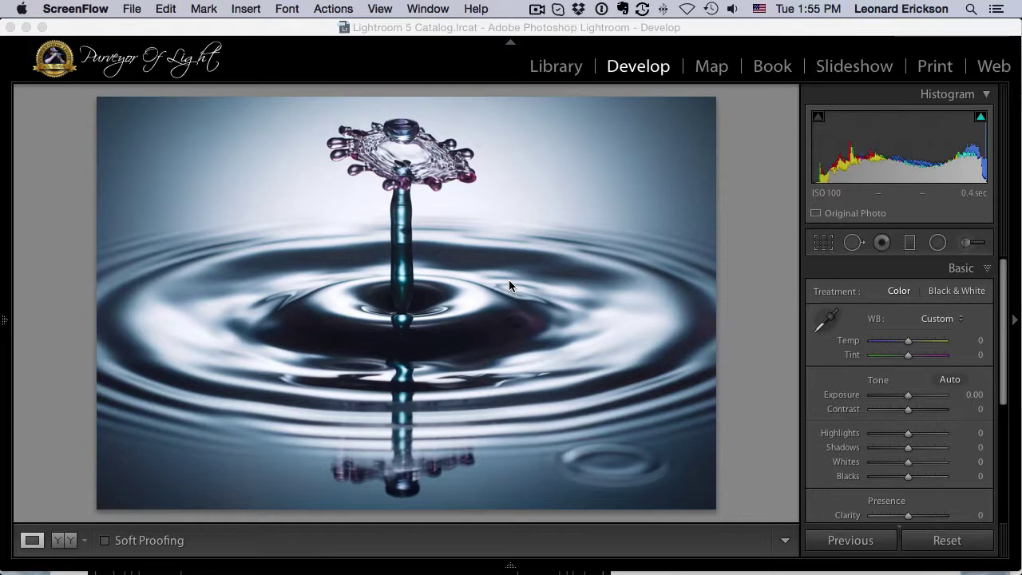
left_click(824, 244)
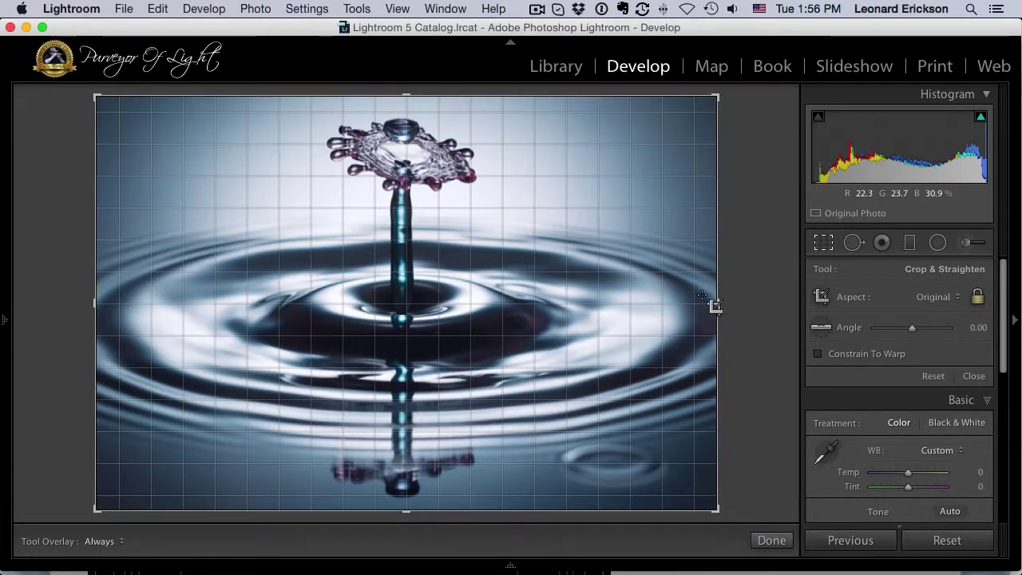
left_click_drag(716, 304, 589, 297)
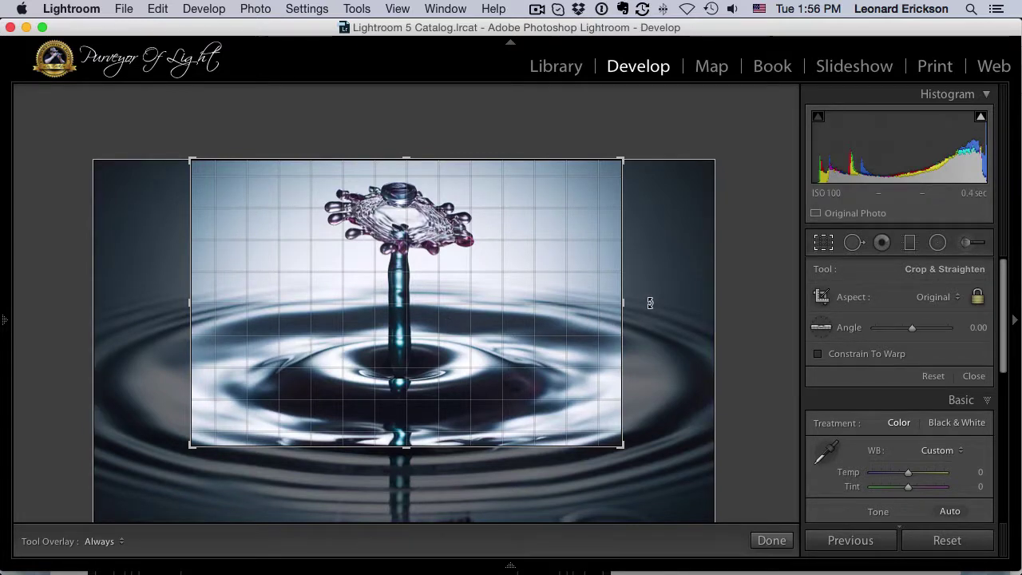
key("Return")
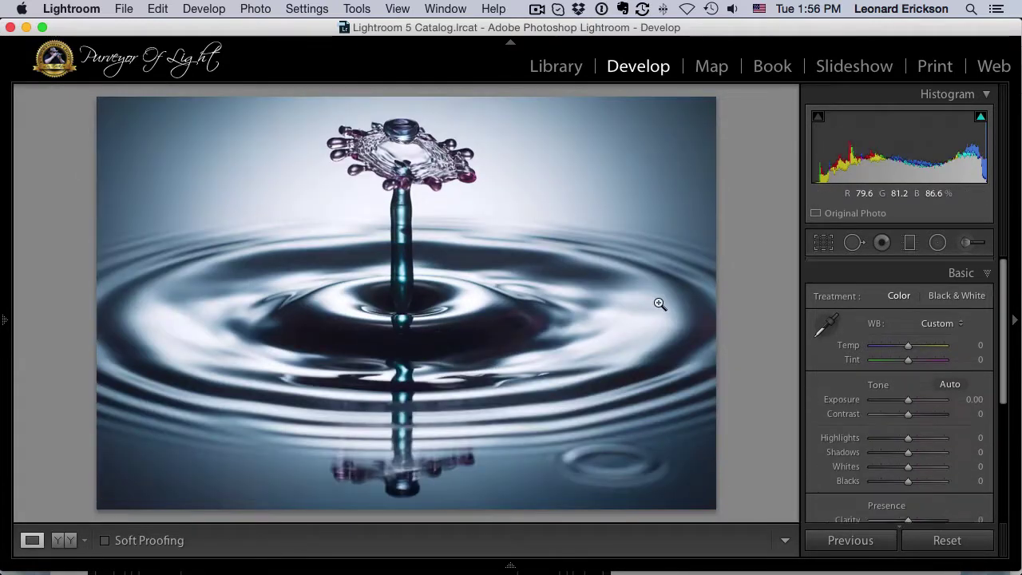
Activate the Crop tool and cycle its guide overlays through Thirds, Diagonal, Triangle, Golden Ratio and Golden Spiral to Aspect Ratios
left_click(824, 241)
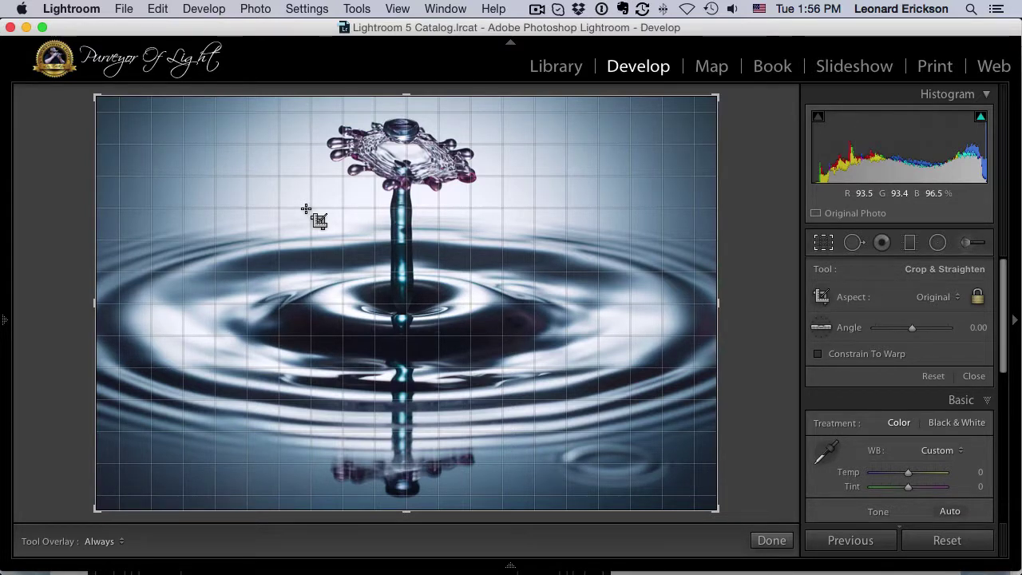
left_click(357, 9)
mouse_move(429, 202)
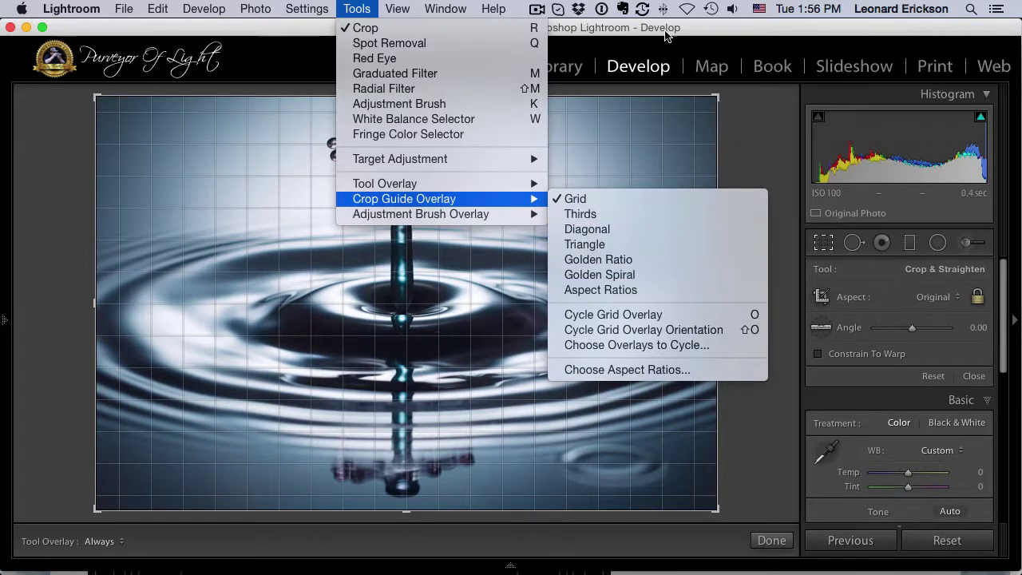
left_click(563, 32)
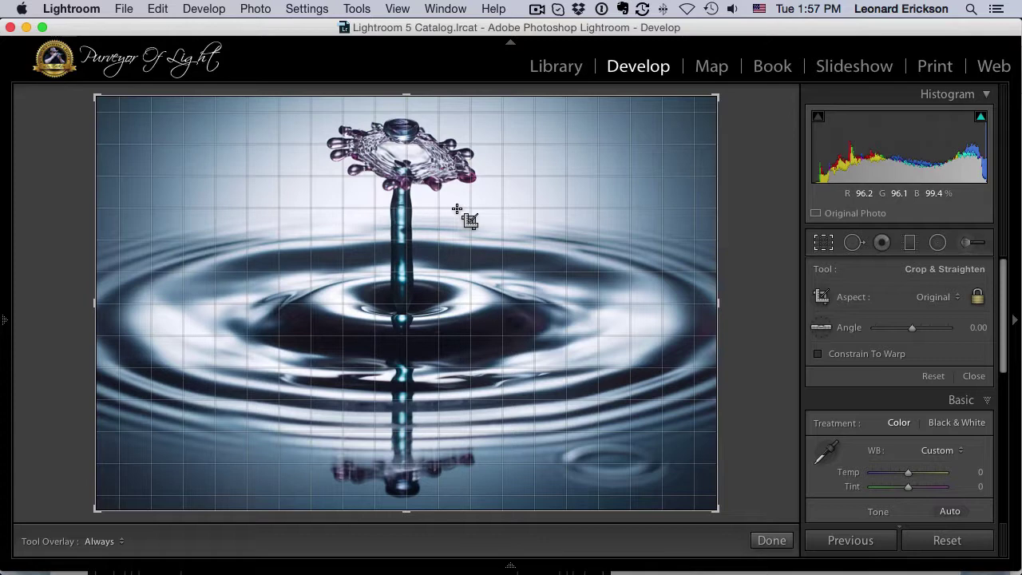
key("o")
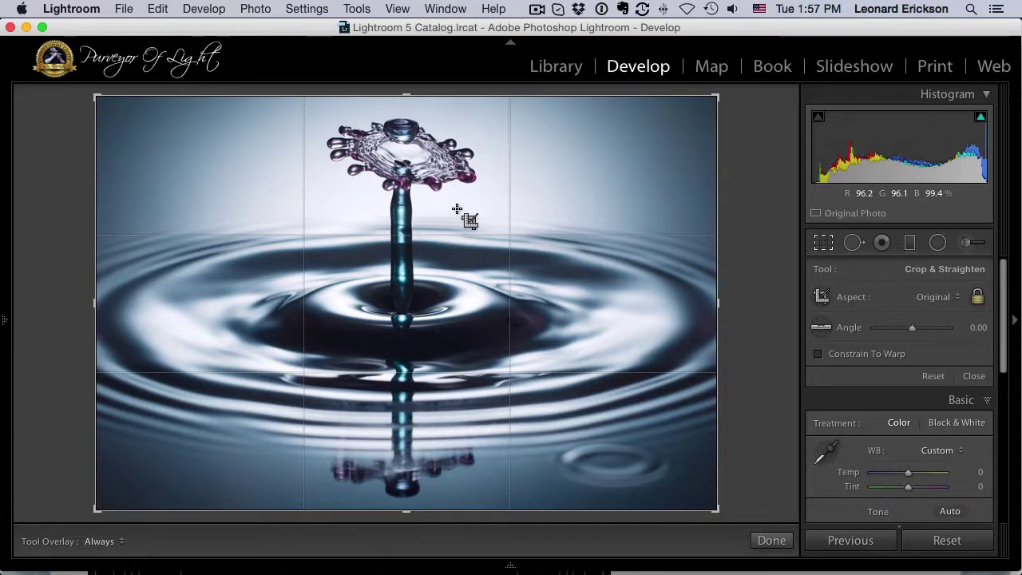
key("o")
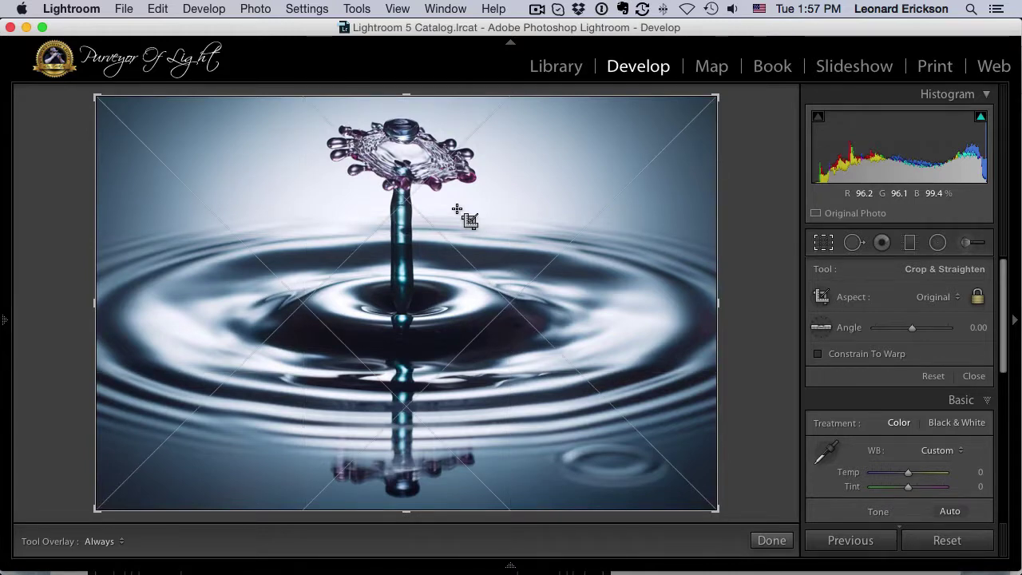
key("o")
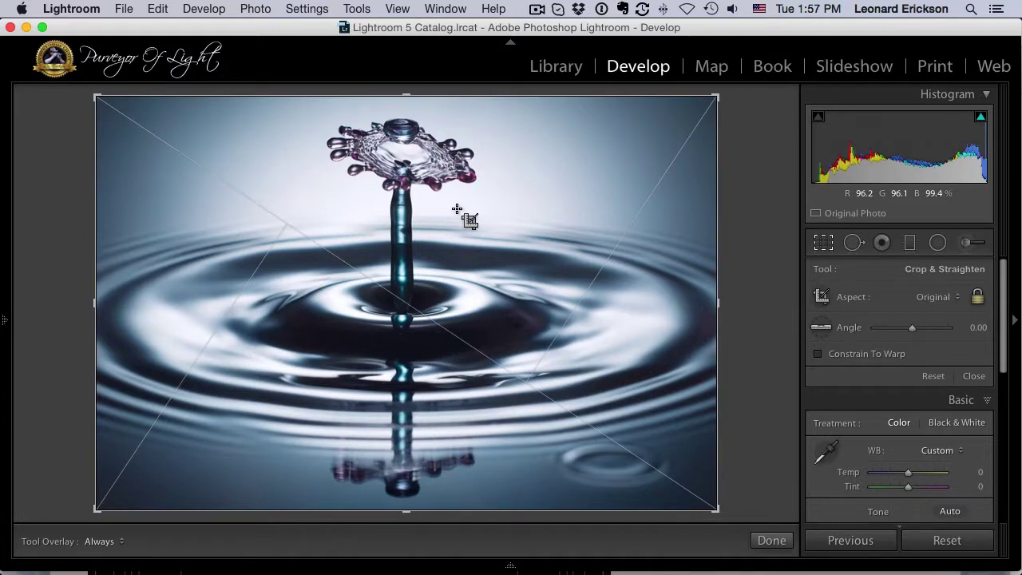
key("o")
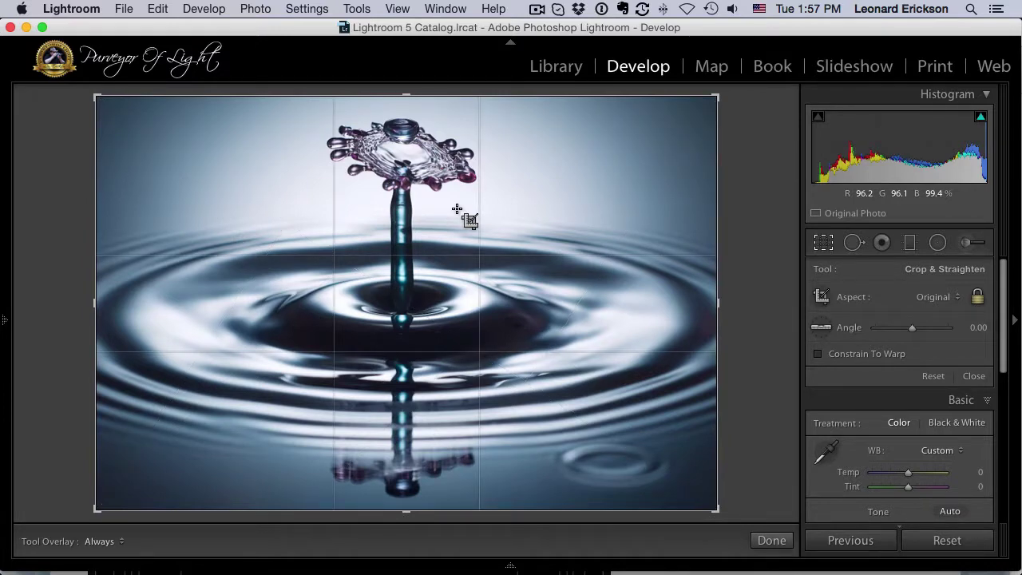
key("o")
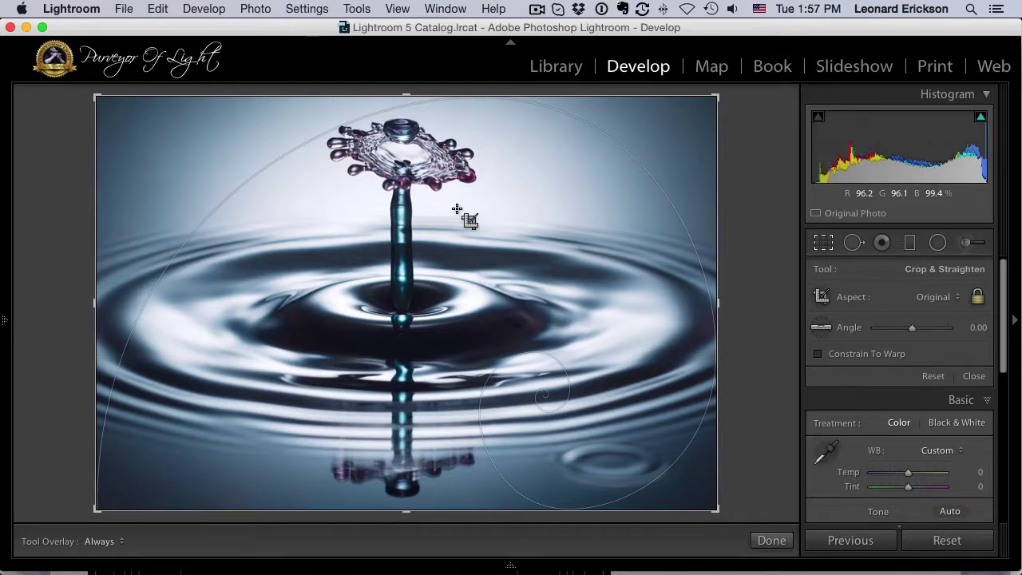
key("o")
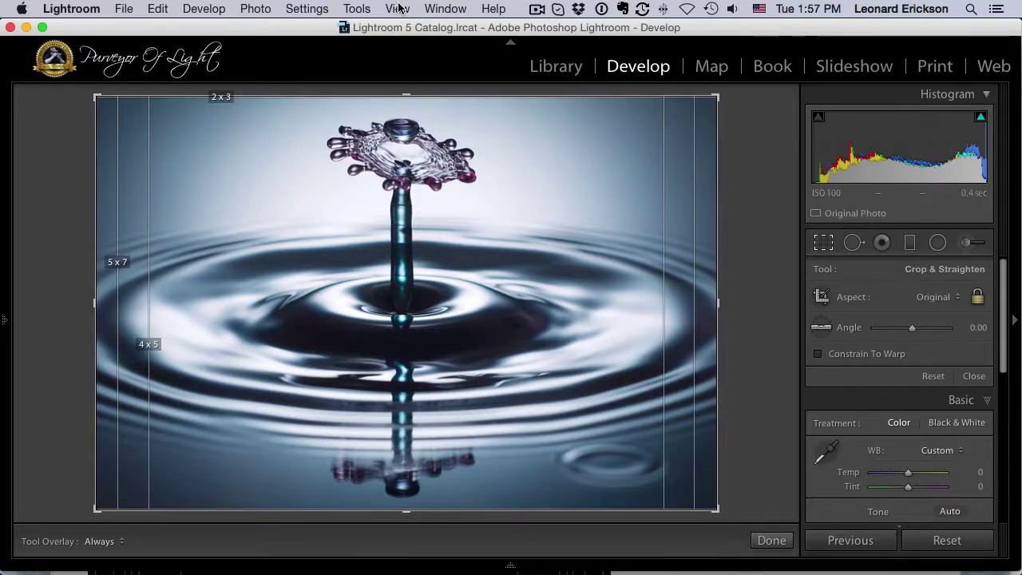
Add 1 x 1 to the aspect ratios shown in the crop guide overlay
left_click(357, 9)
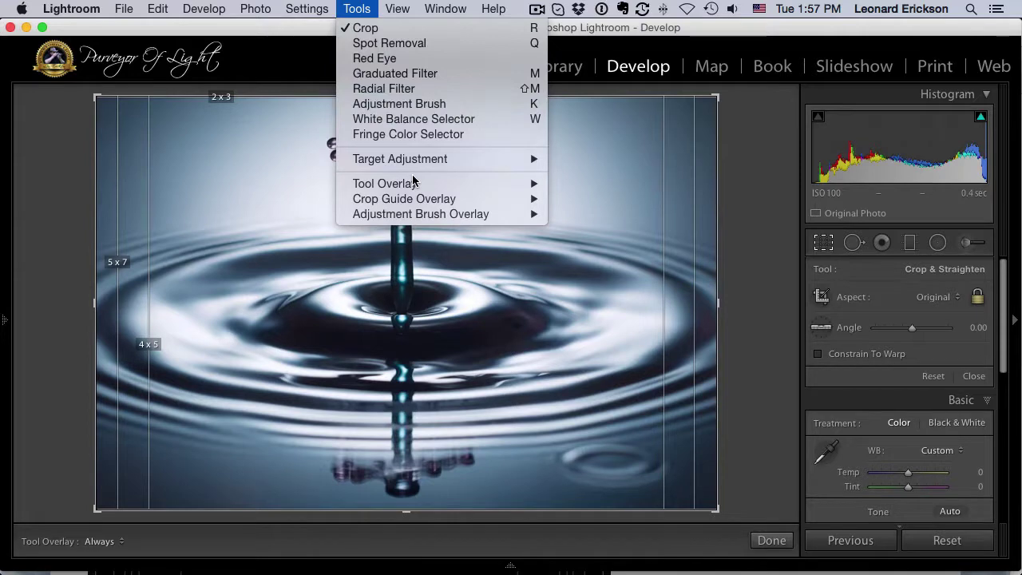
mouse_move(411, 199)
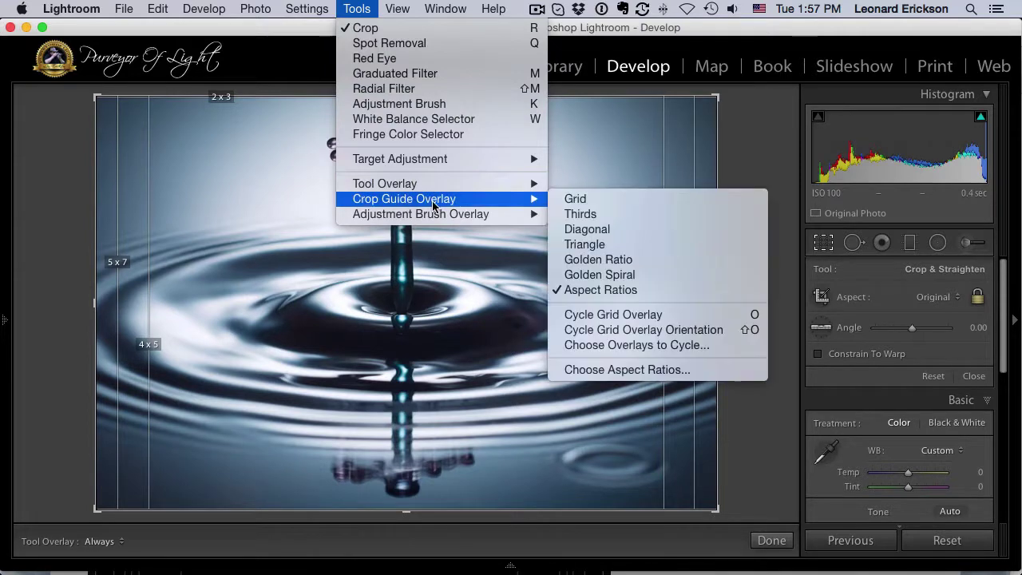
left_click(649, 370)
left_click(449, 138)
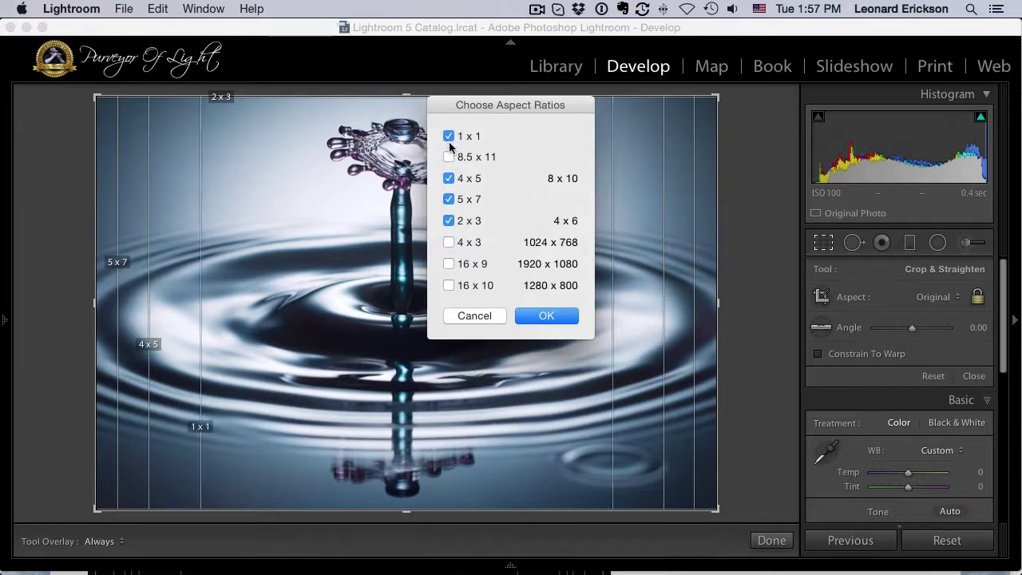
left_click(543, 317)
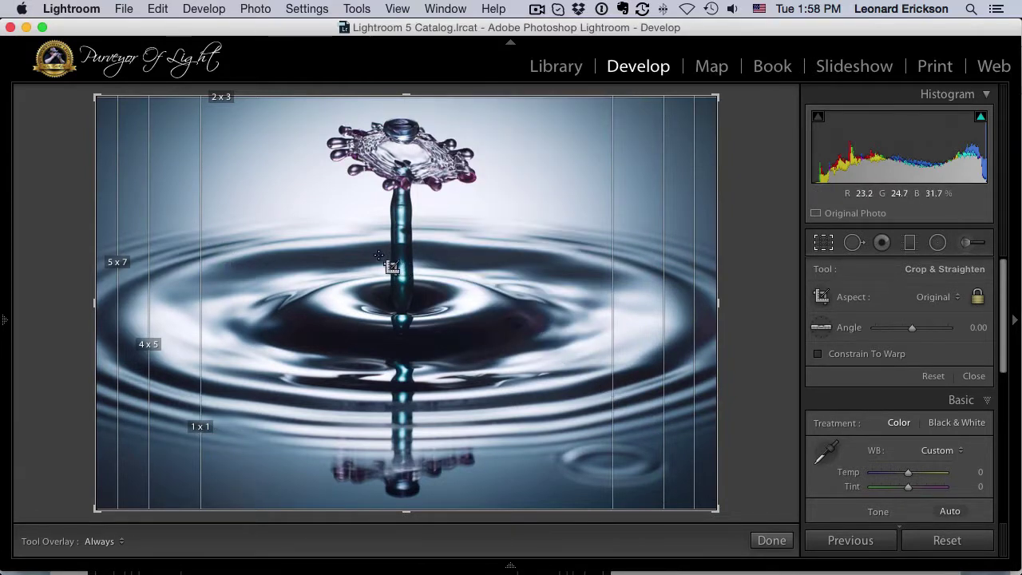
Try a smaller crop in the original aspect ratio around the lower column and its ripples, and discard it
mouse_move(350, 249)
left_mouse_down()
mouse_move(412, 261)
mouse_move(520, 327)
mouse_move(615, 407)
mouse_move(635, 445)
left_mouse_up()
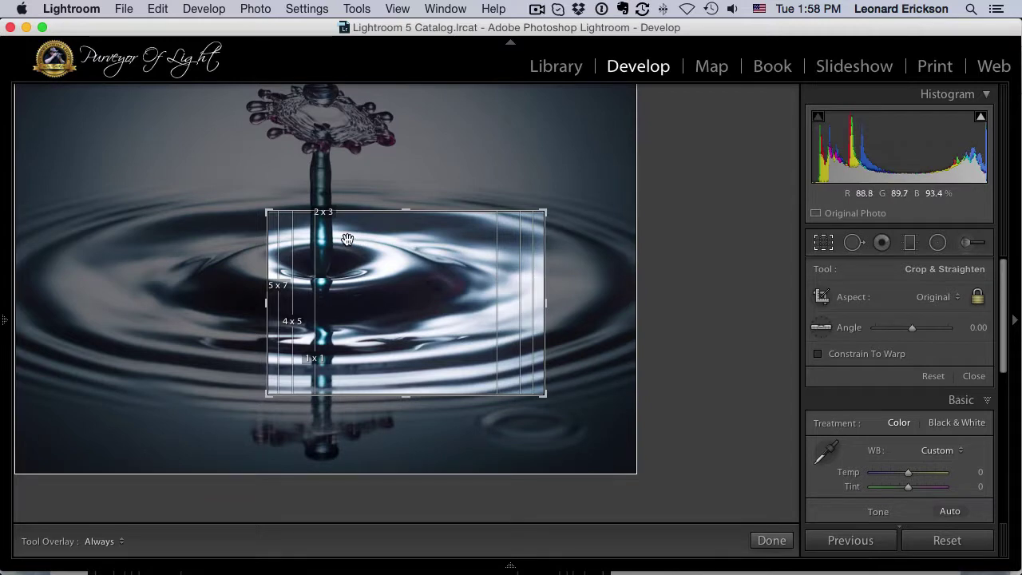
key("Return")
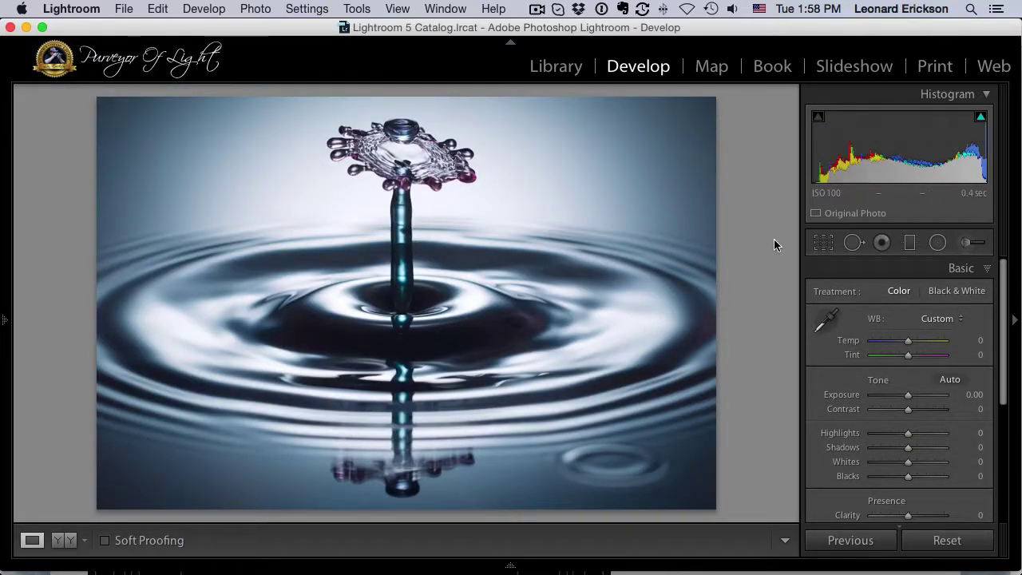
Crop the photo to a 1 x 1 square tightened around the splash crown, the water column and the central ripples
left_click(824, 244)
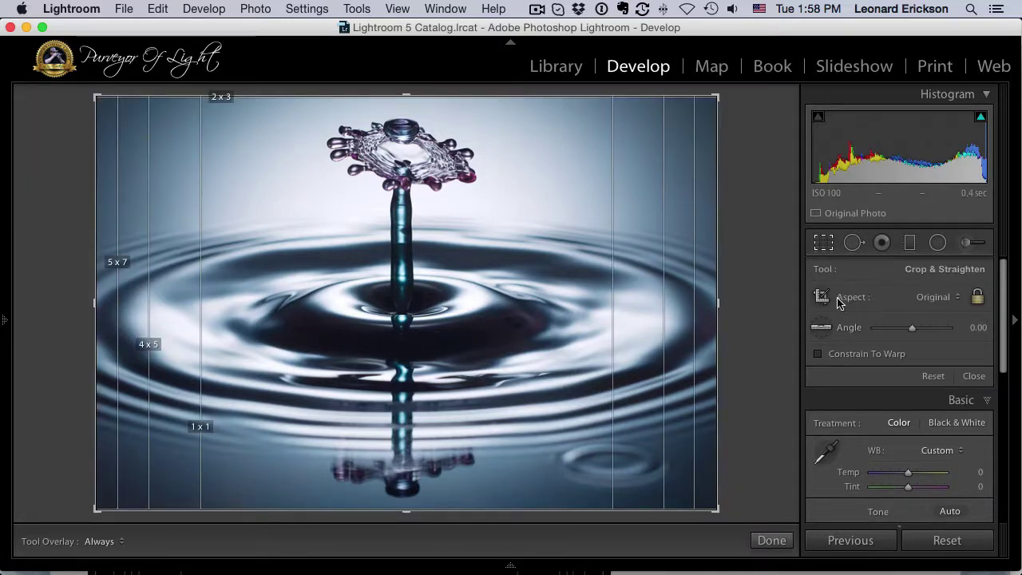
left_click(957, 296)
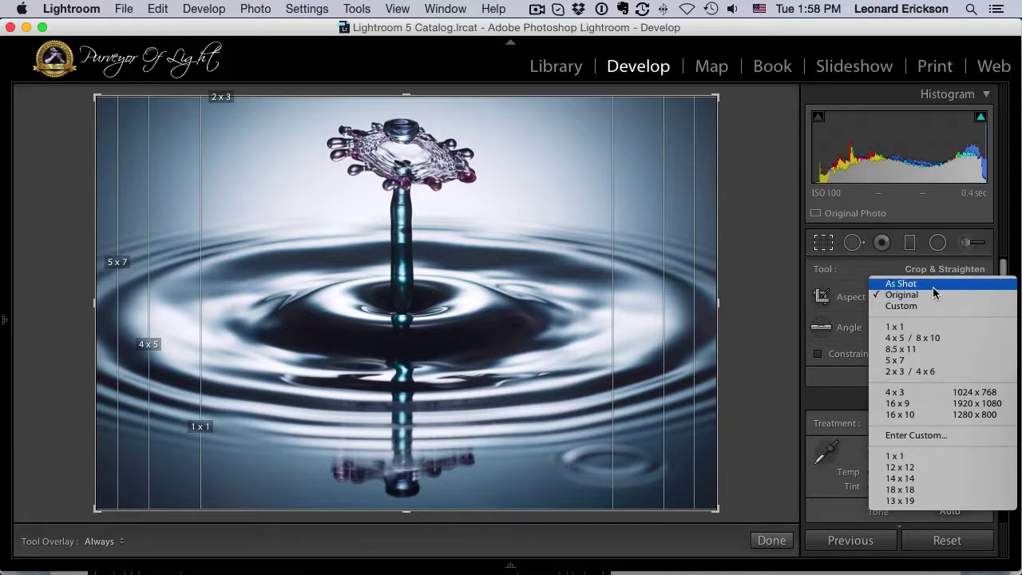
left_click(905, 328)
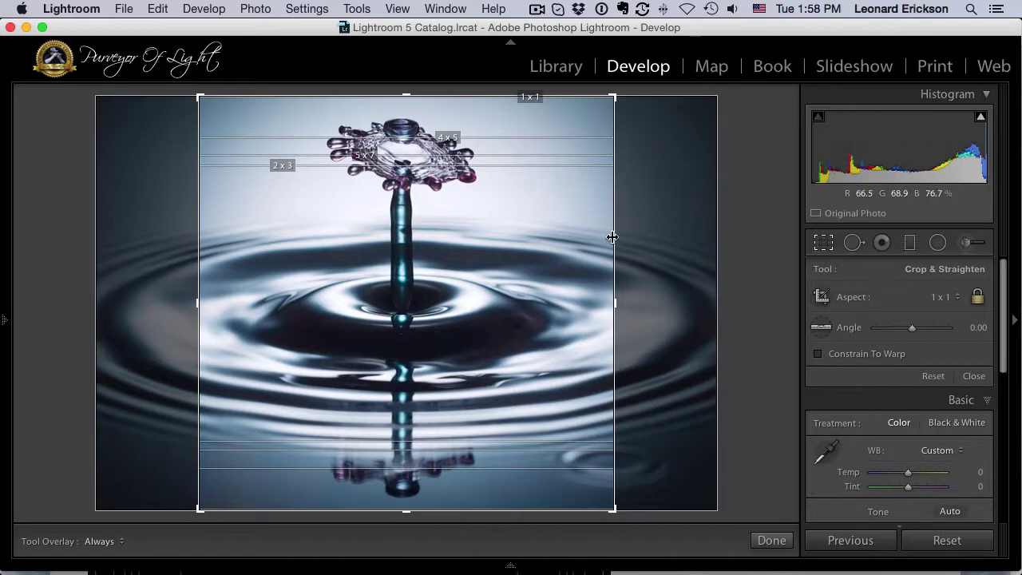
mouse_move(614, 302)
left_mouse_down()
mouse_move(485, 289)
mouse_move(634, 295)
mouse_move(468, 297)
mouse_move(624, 295)
left_mouse_up()
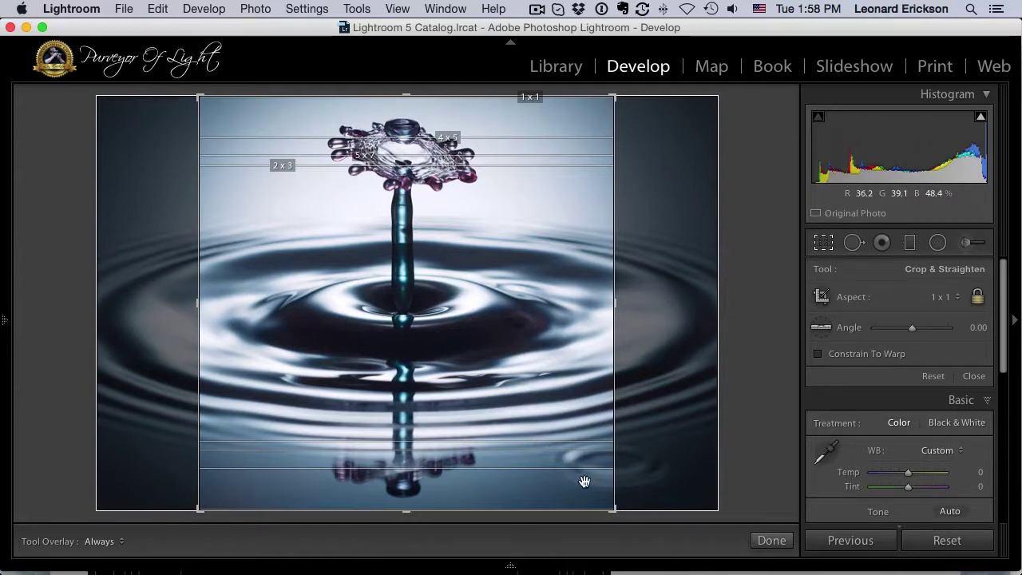
left_click_drag(615, 511, 598, 448)
left_click_drag(438, 327, 363, 312)
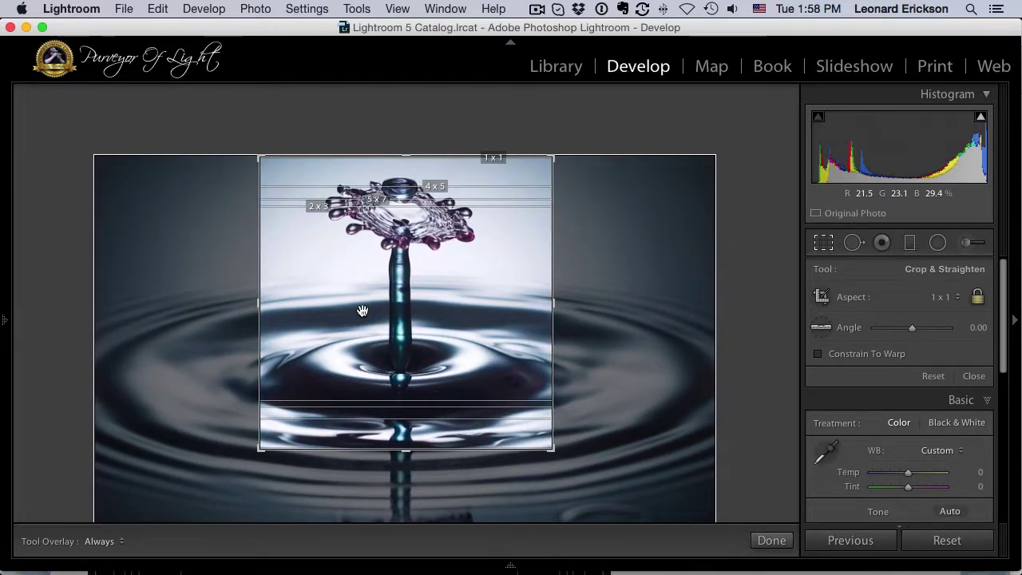
key("Return")
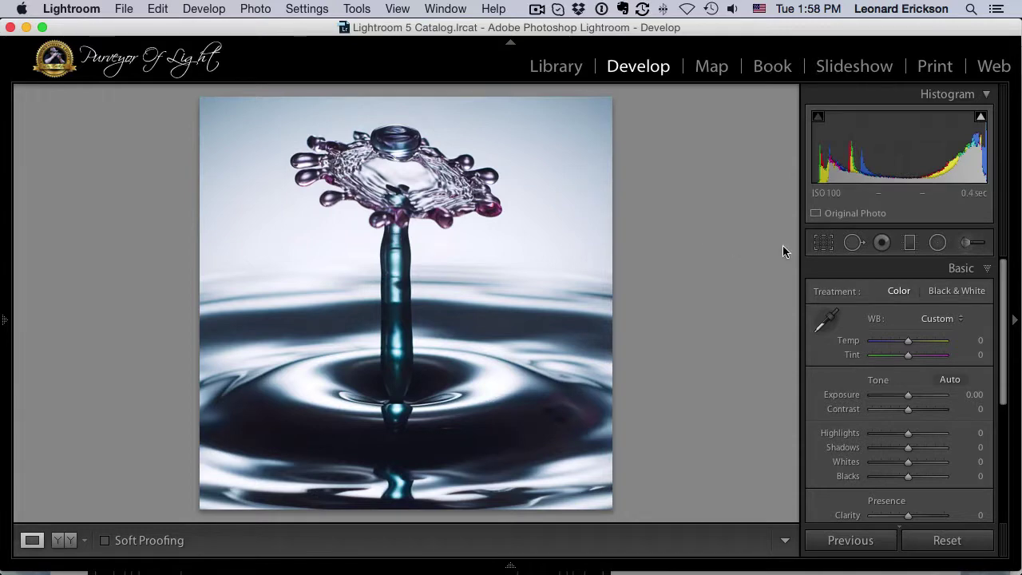
left_click(827, 243)
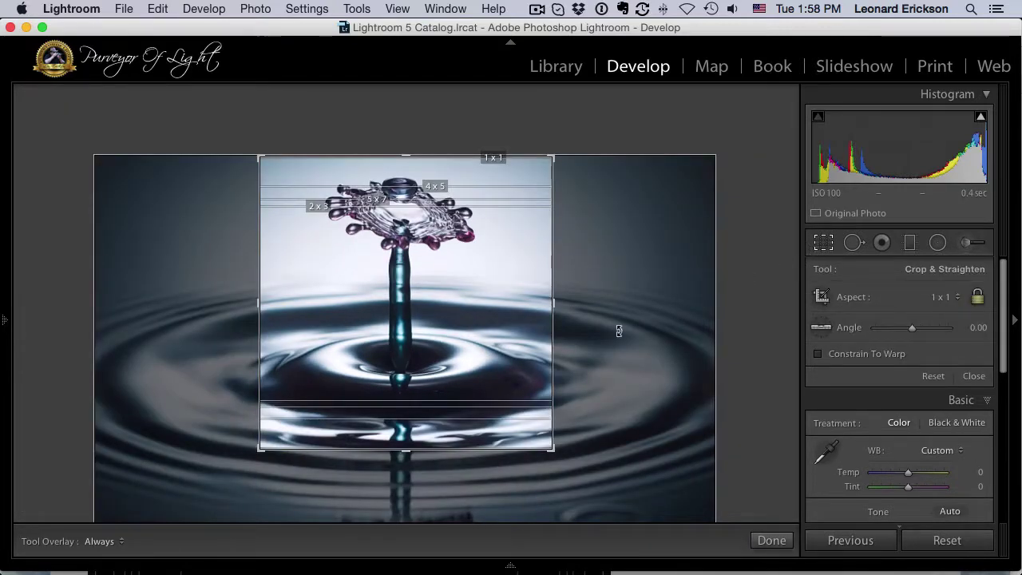
left_click(941, 297)
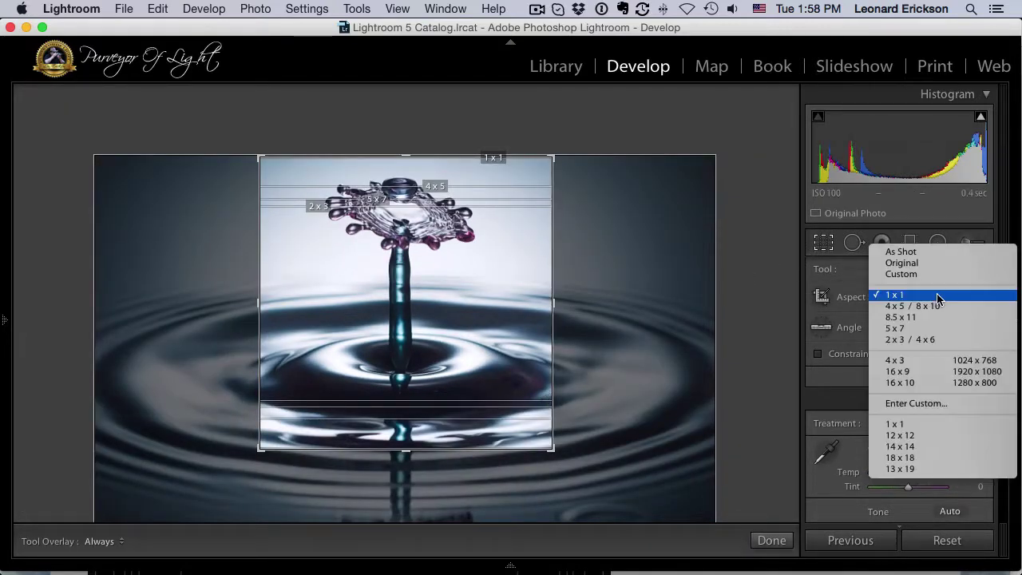
left_click(902, 254)
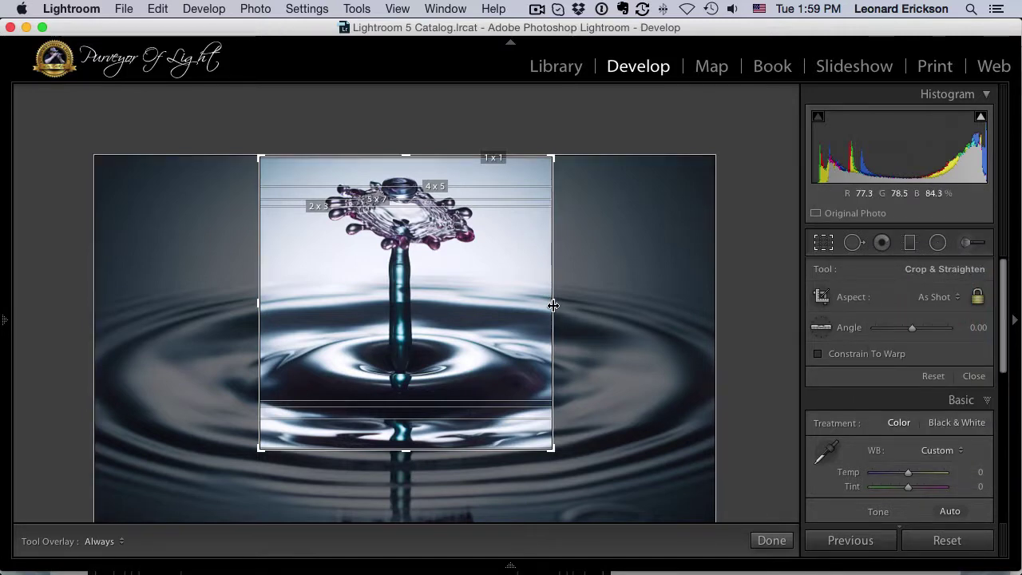
key("x")
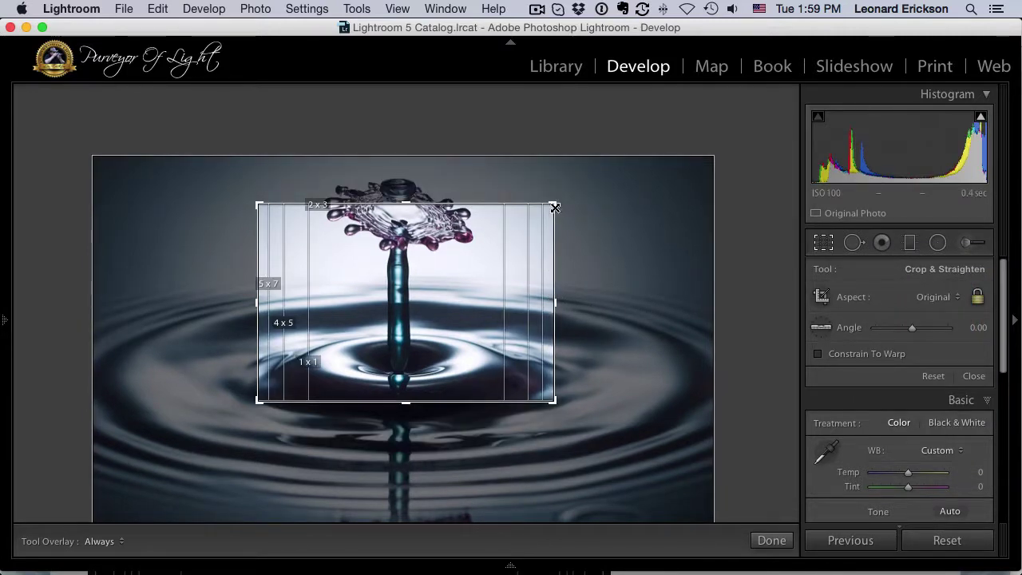
left_click_drag(552, 206, 737, 190)
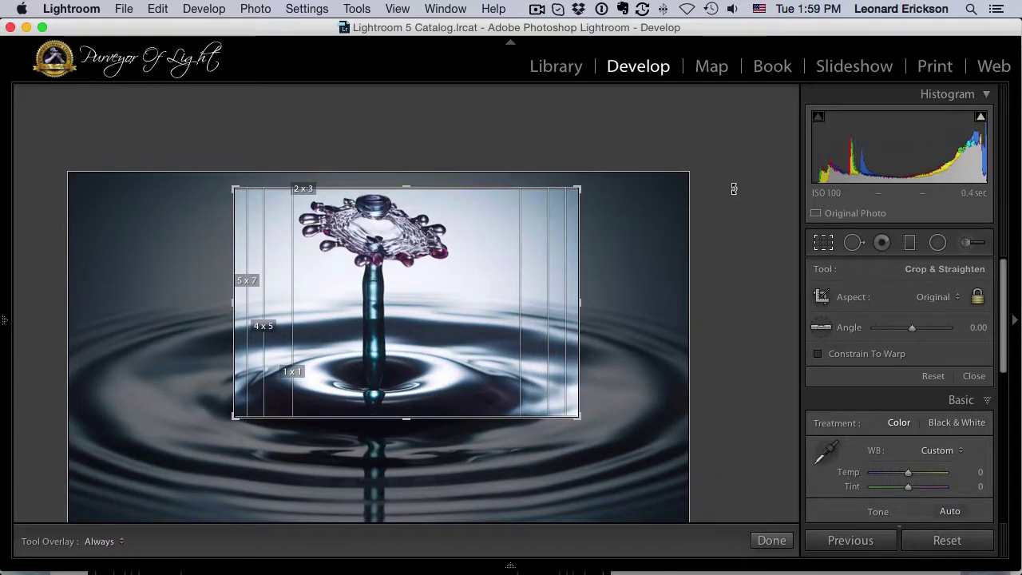
key("Escape")
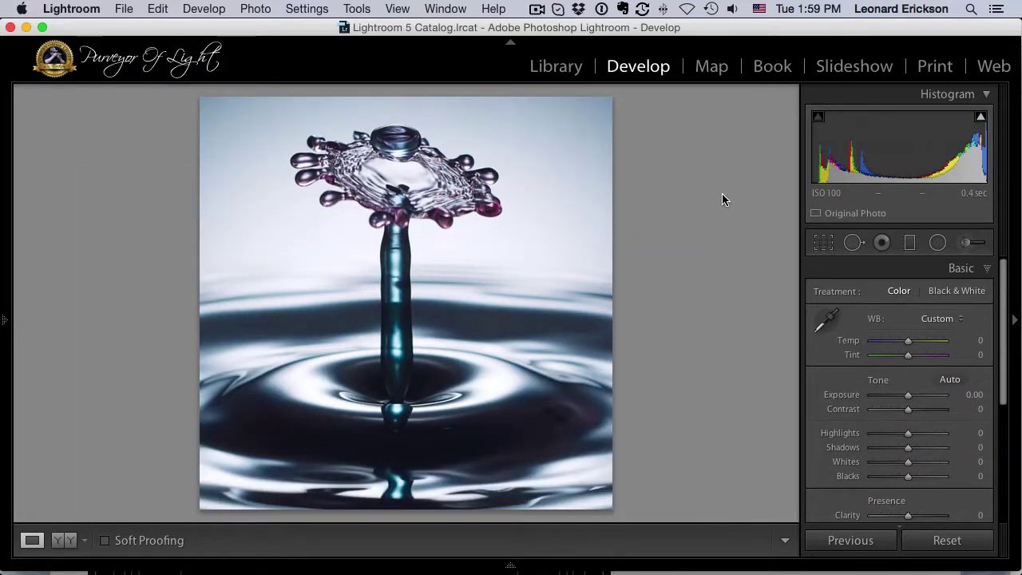